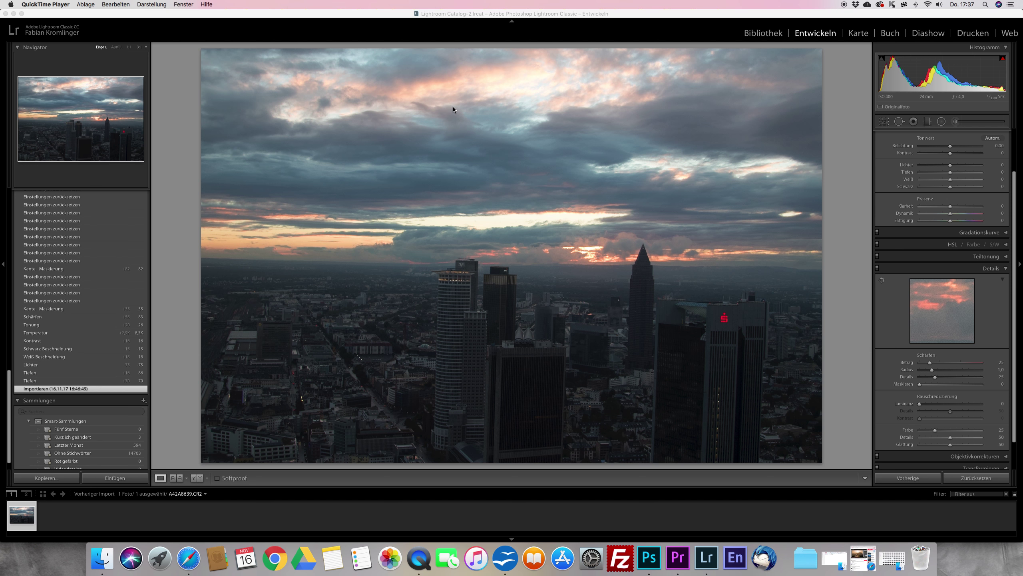
Bring up the Basic (Grundeinstellungen) panel in place of the Details panel.
left_click(1007, 269)
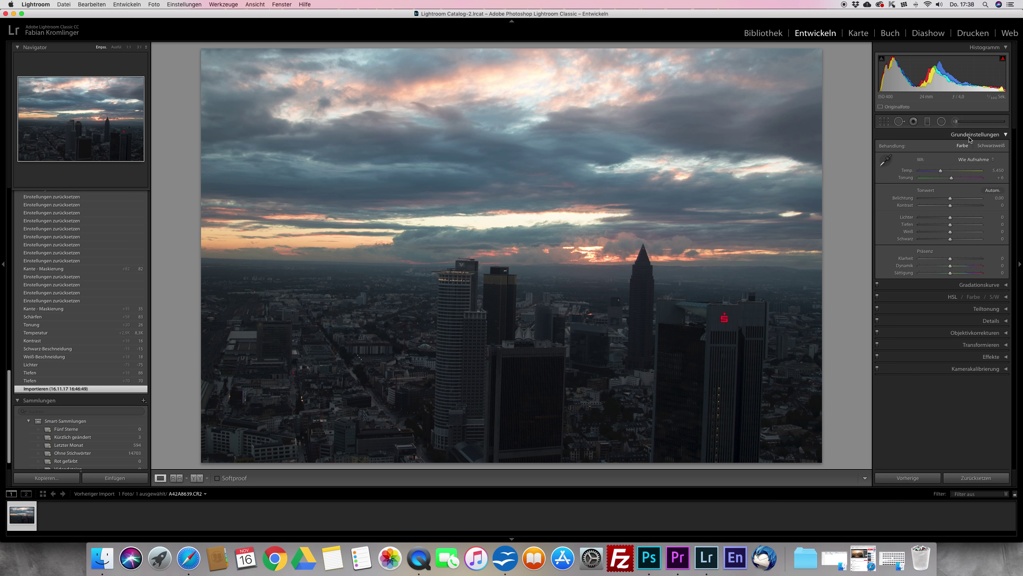
Lift shadows to +57 and pull highlights down to −76 to recover the sky.
left_click(950, 225)
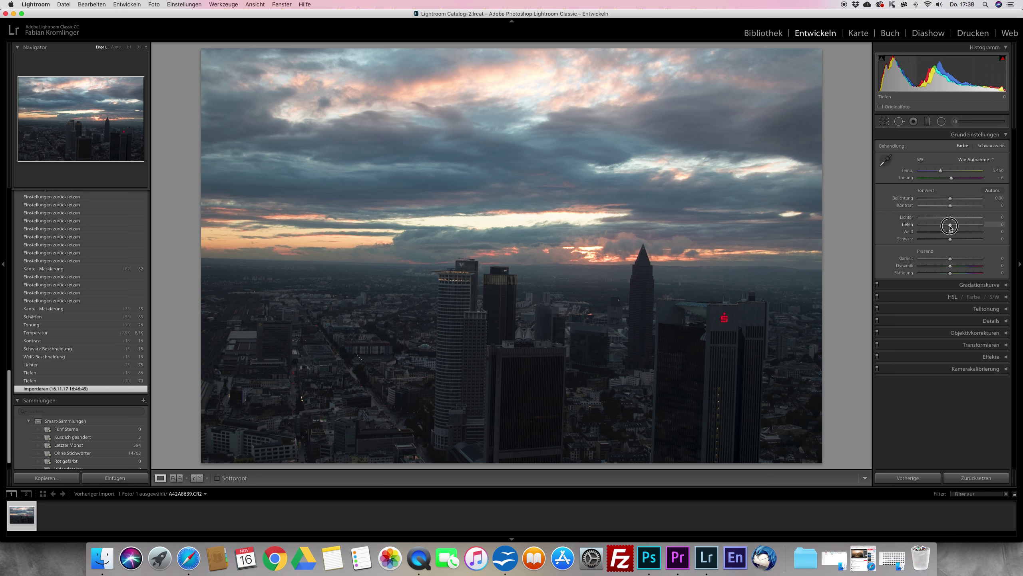
left_click_drag(950, 227, 967, 227)
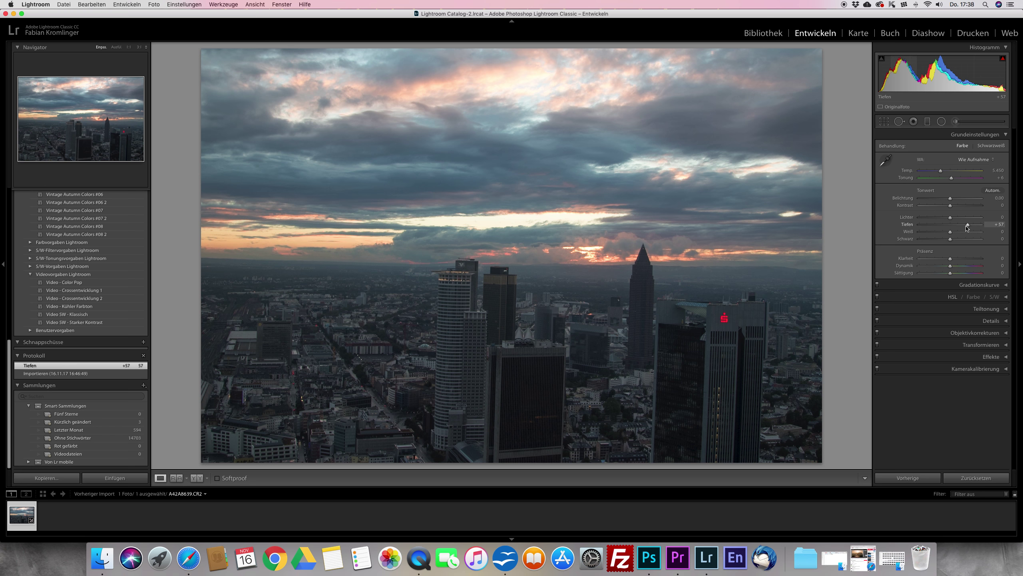
left_click_drag(950, 218, 928, 221)
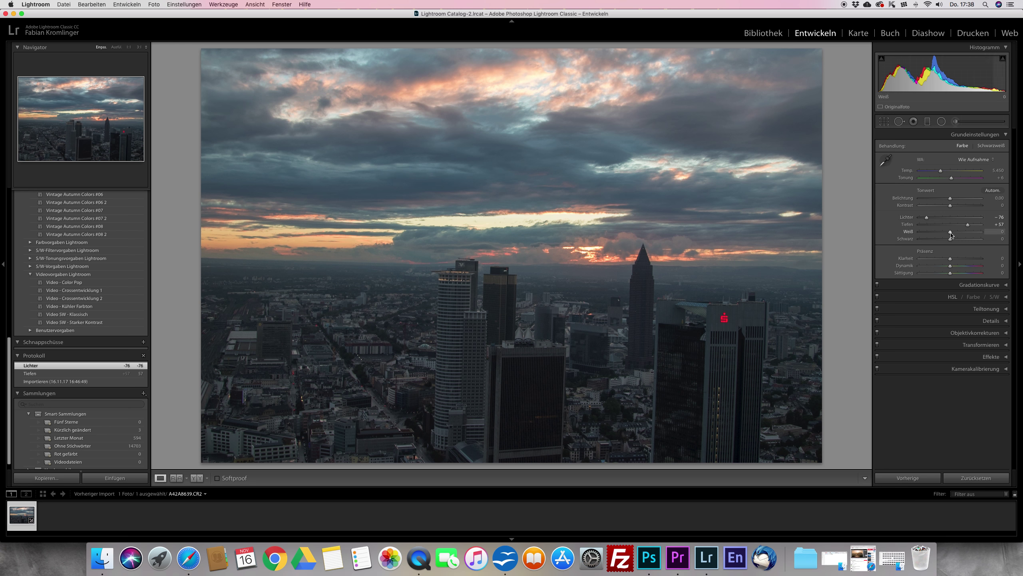
Set whites to +19 and blacks to −15 while previewing clipping.
key("alt")
left_click(951, 236, "alt")
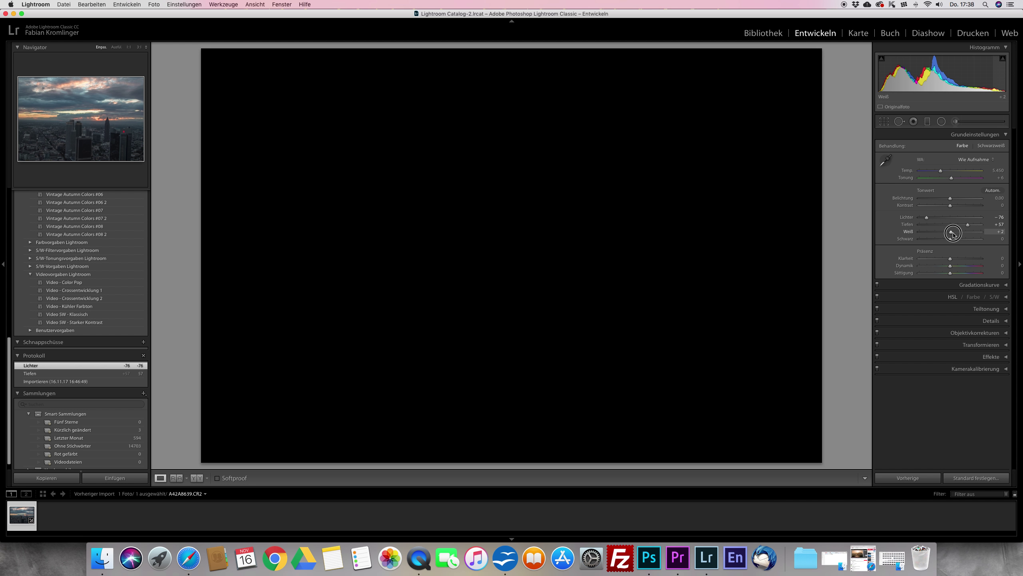
left_click_drag(951, 235, 958, 235)
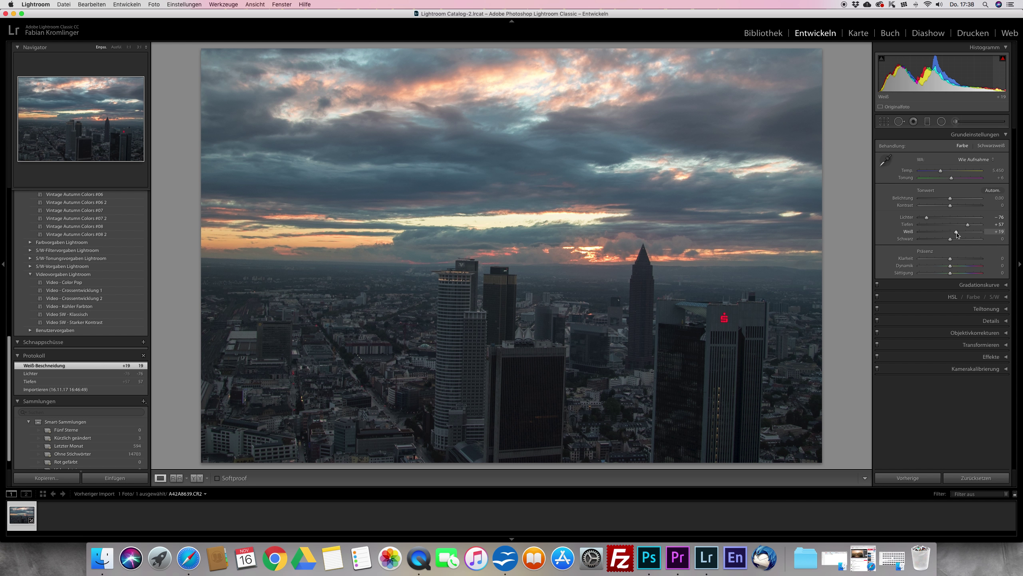
key("alt")
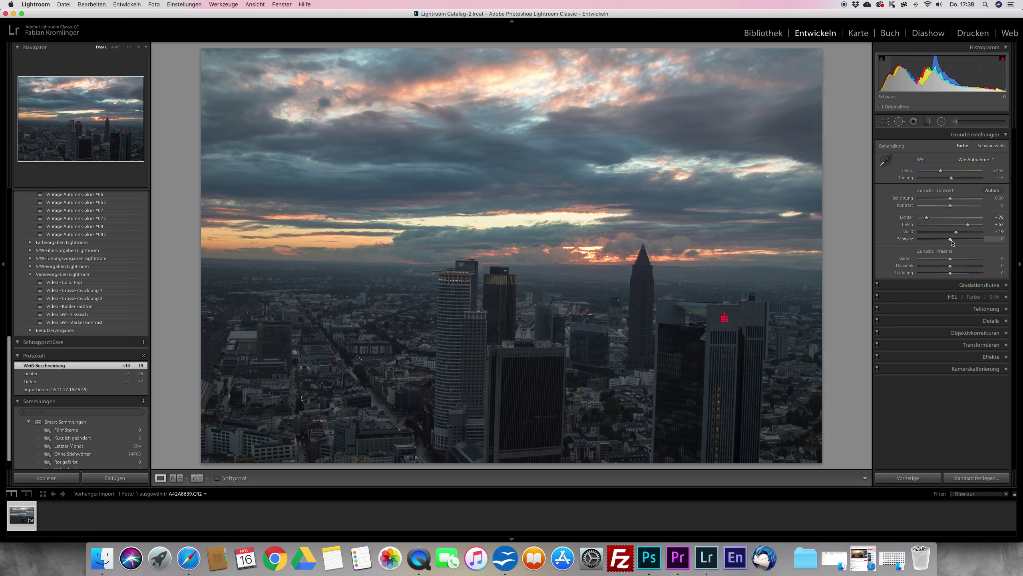
left_click_drag(952, 239, 947, 241)
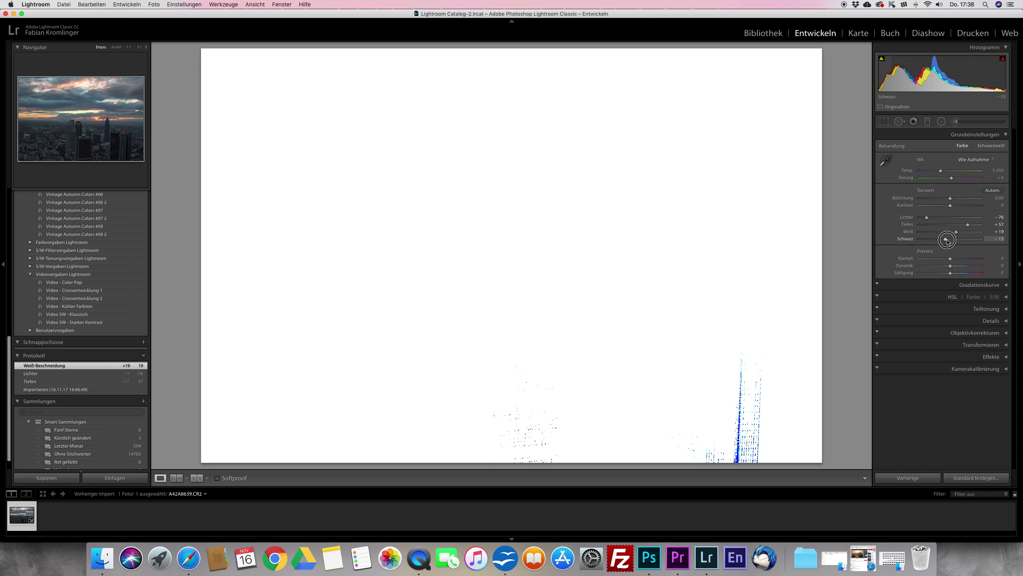
left_click_drag(947, 241, 947, 241)
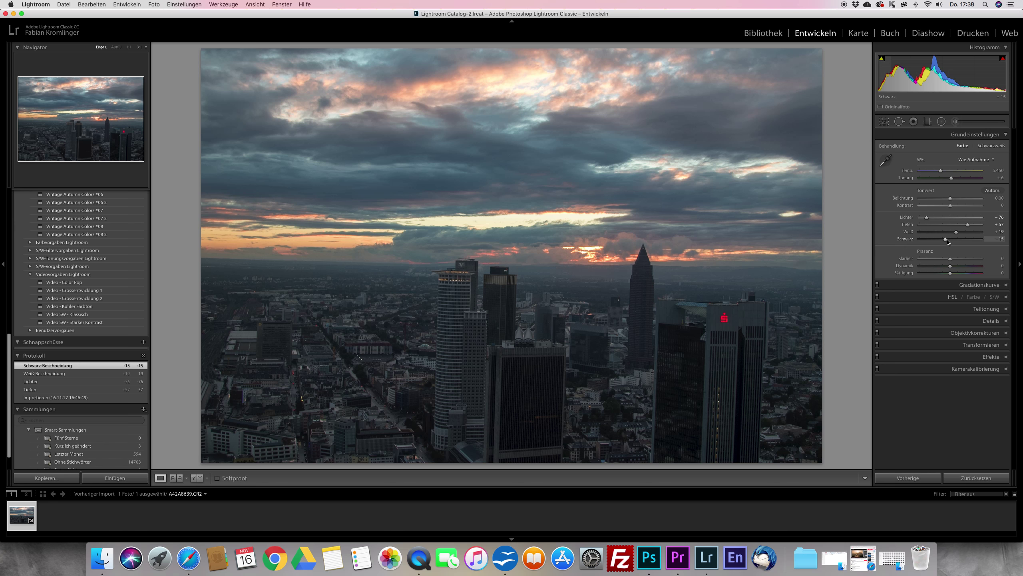
Show the Details panel and reset sharpening and noise reduction to defaults.
left_click(1006, 134)
left_click(993, 182)
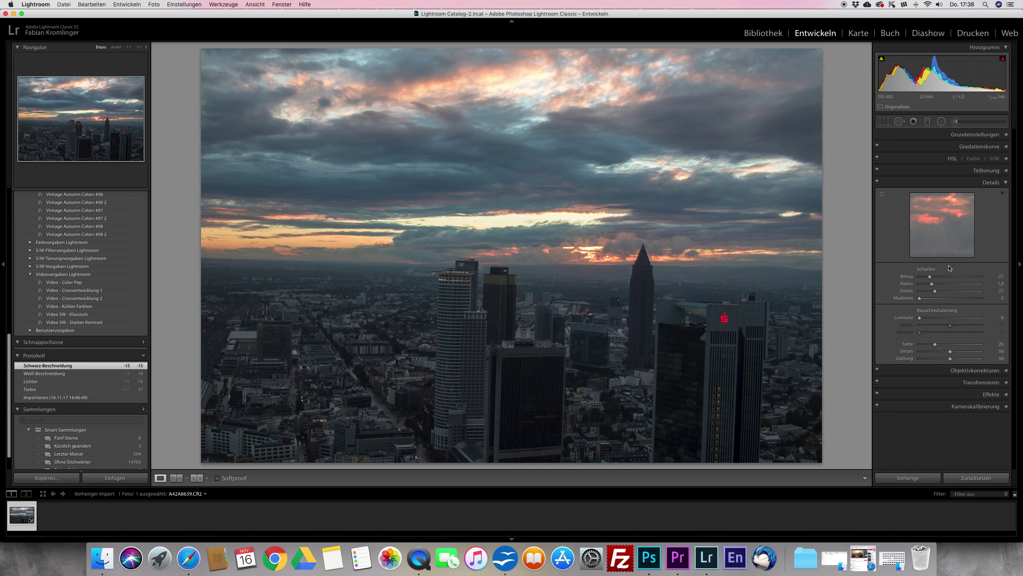
key("alt")
left_click(942, 272, "alt")
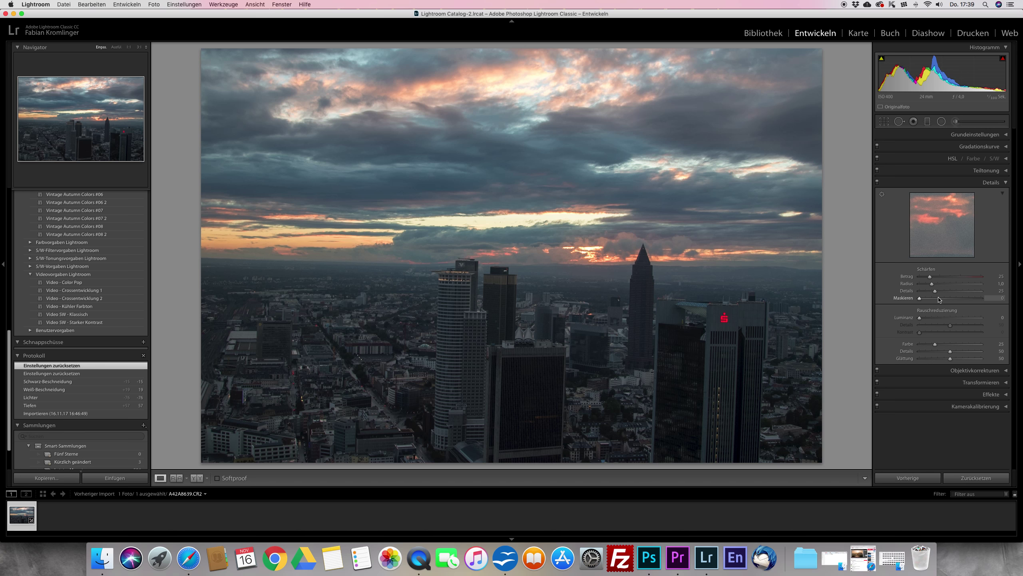
Set sharpening amount to 88 and masking to 42 using the grayscale previews.
key("alt")
left_click(929, 277, "alt")
left_click_drag(930, 277, 931, 278)
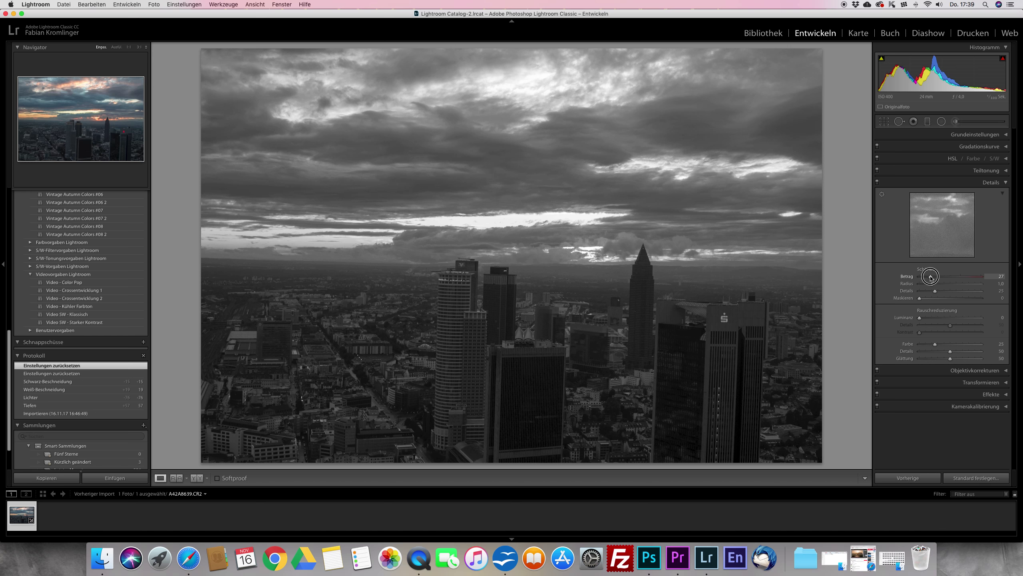
left_click_drag(931, 278, 956, 282)
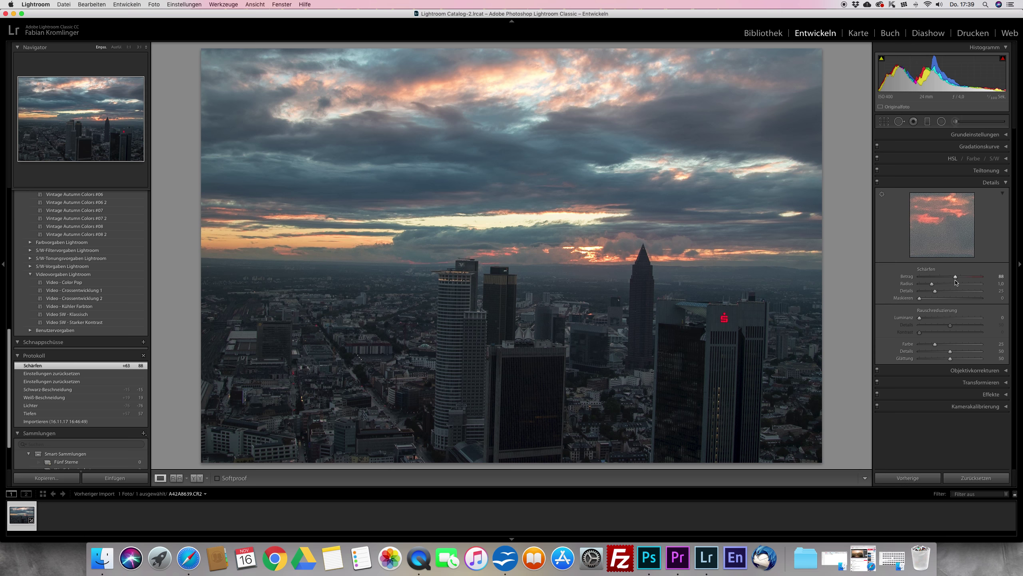
key("alt")
left_click_drag(920, 299, 946, 300)
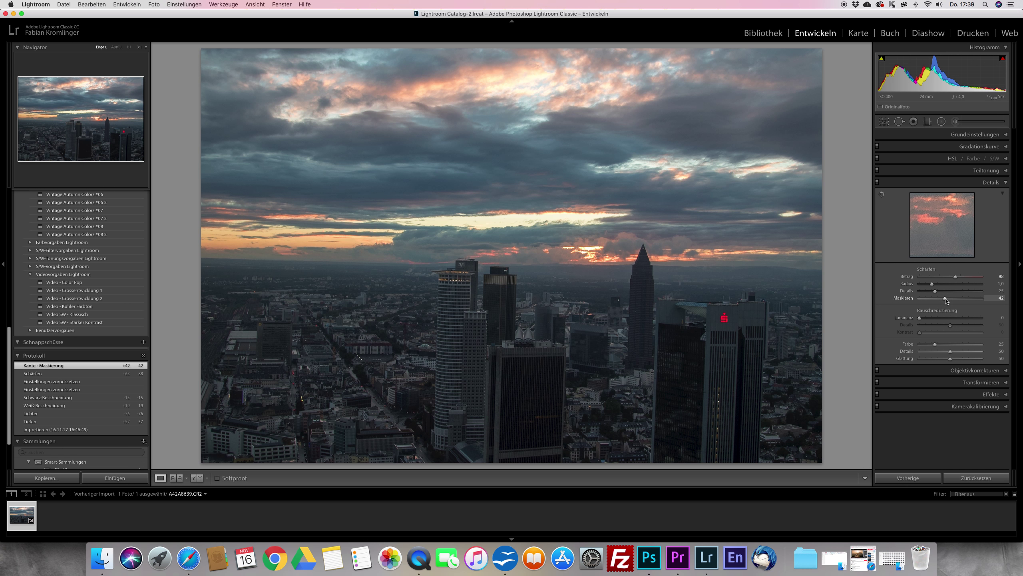
left_click(1004, 182)
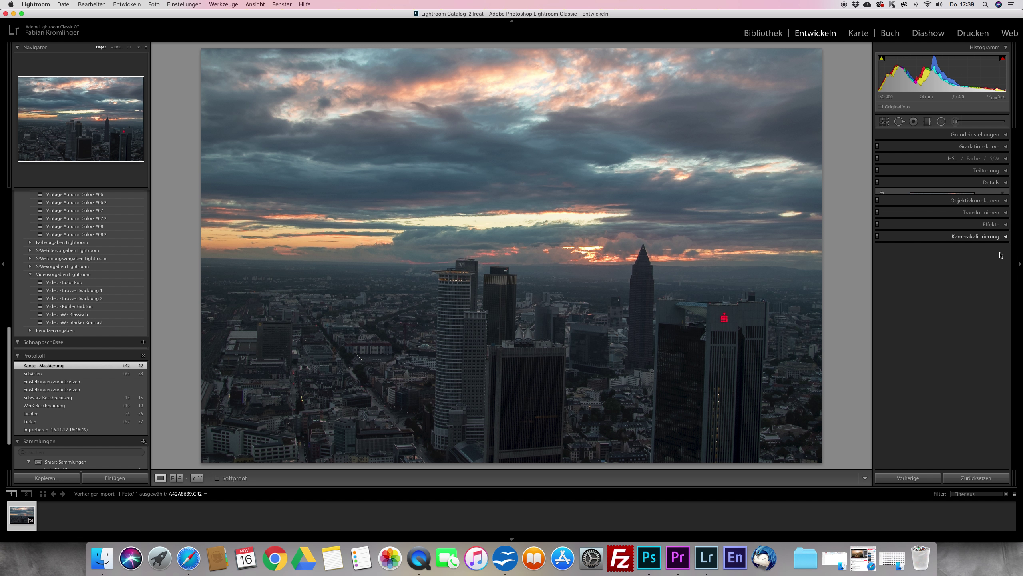
Enable chromatic aberration removal and lens profile correction in Lens Corrections.
left_click(1006, 195)
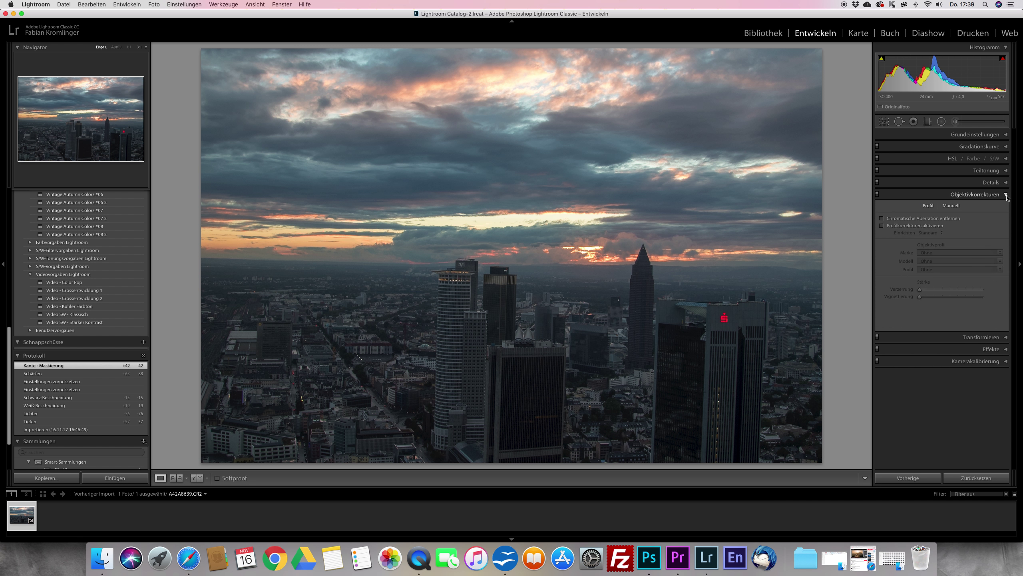
left_click(882, 219)
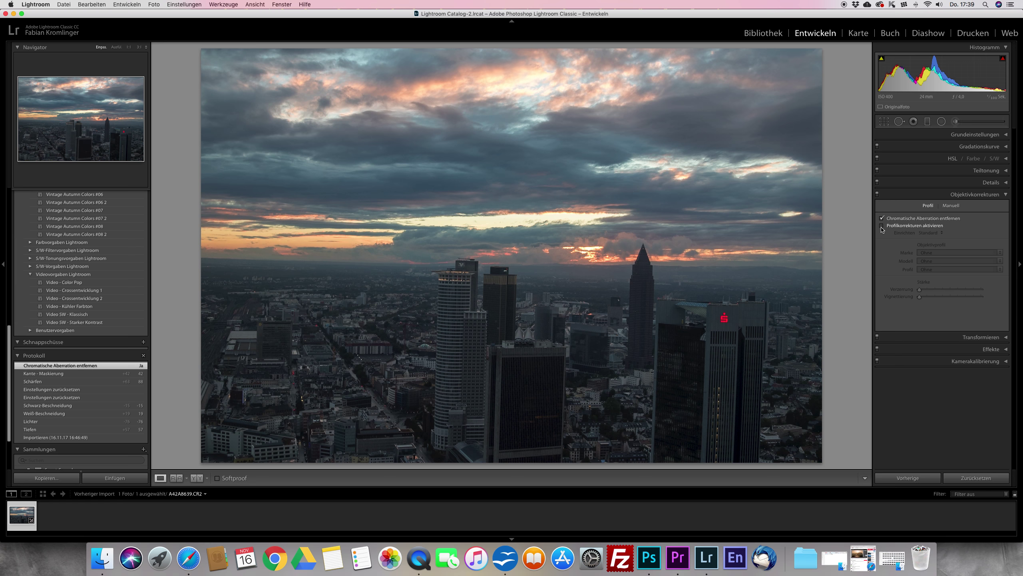
left_click(882, 227)
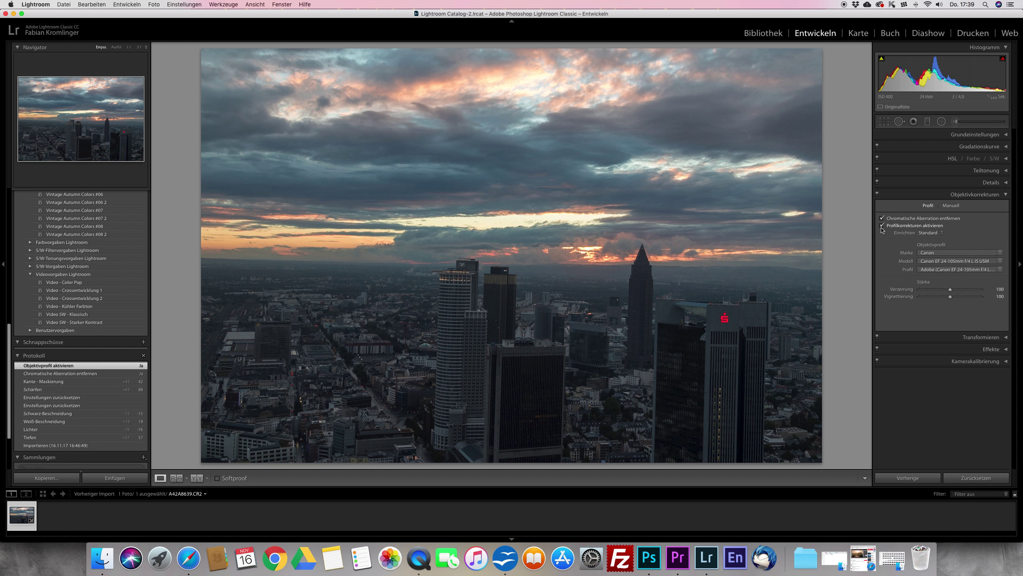
left_click(1006, 194)
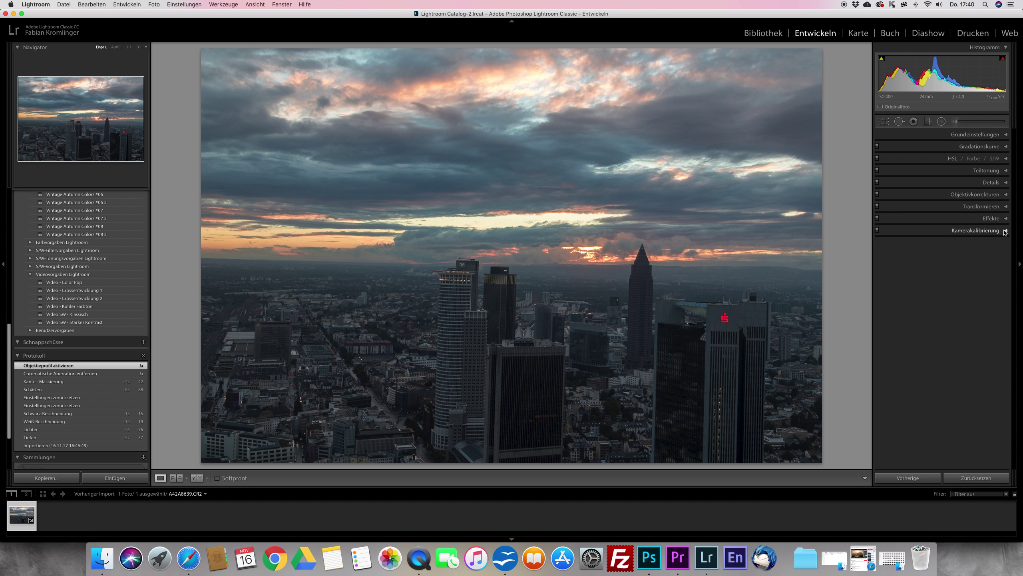
Add a subtle dark post-crop vignette with amount −28 in the Effects panel.
left_click(1005, 219)
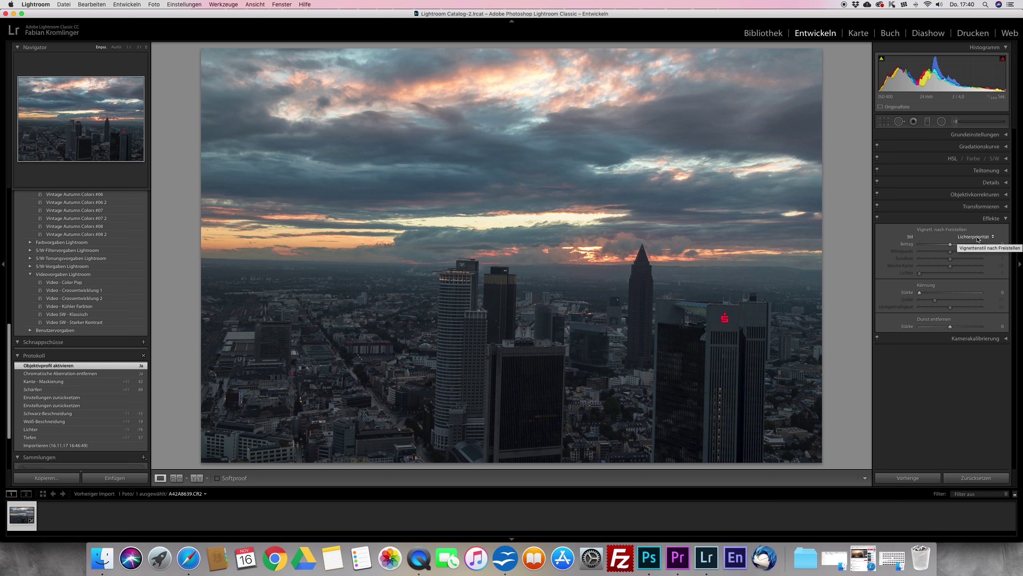
left_click(951, 245)
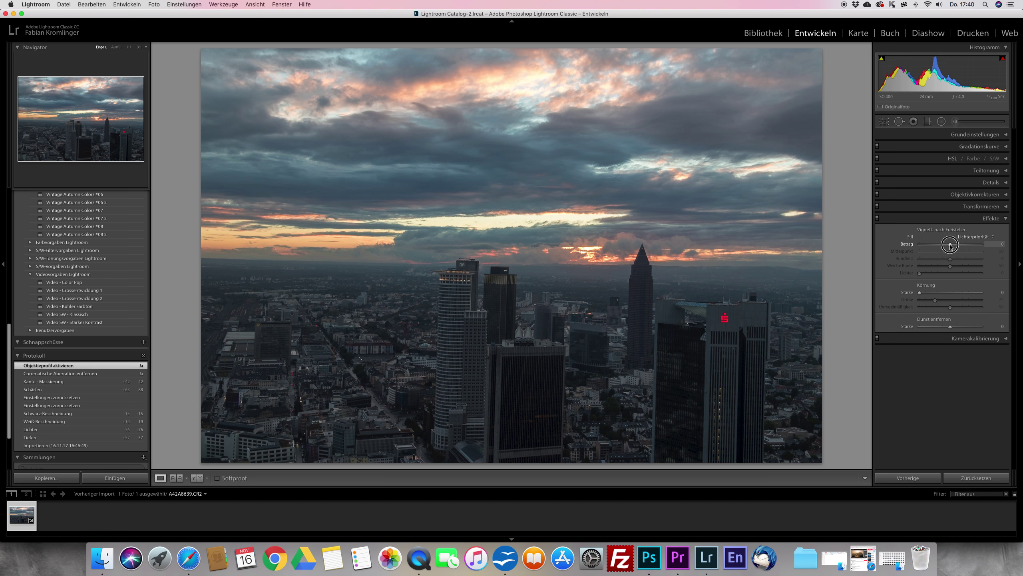
mouse_move(951, 245)
left_mouse_down()
mouse_move(939, 246)
mouse_move(971, 247)
left_mouse_up()
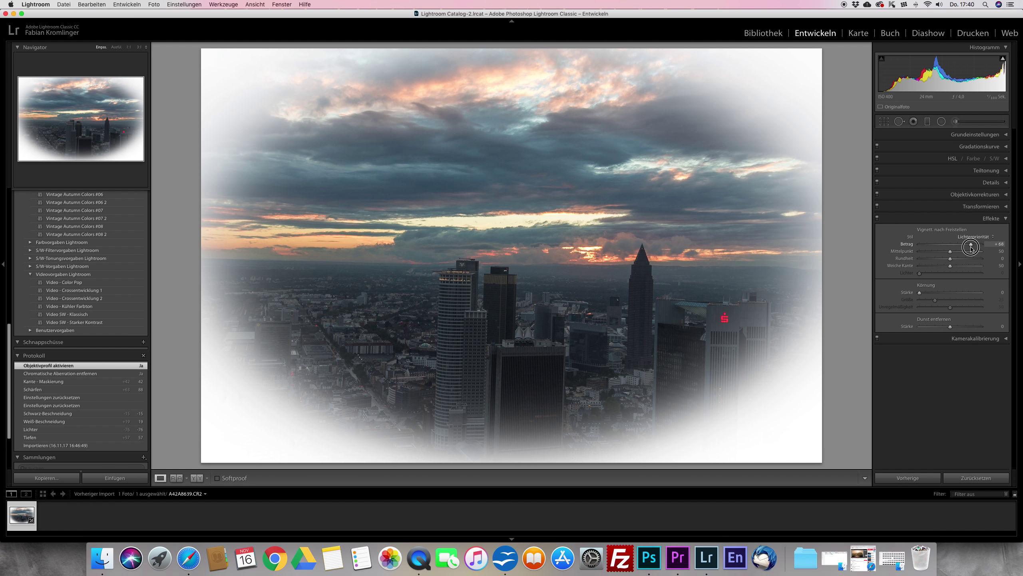
left_click_drag(971, 247, 942, 246)
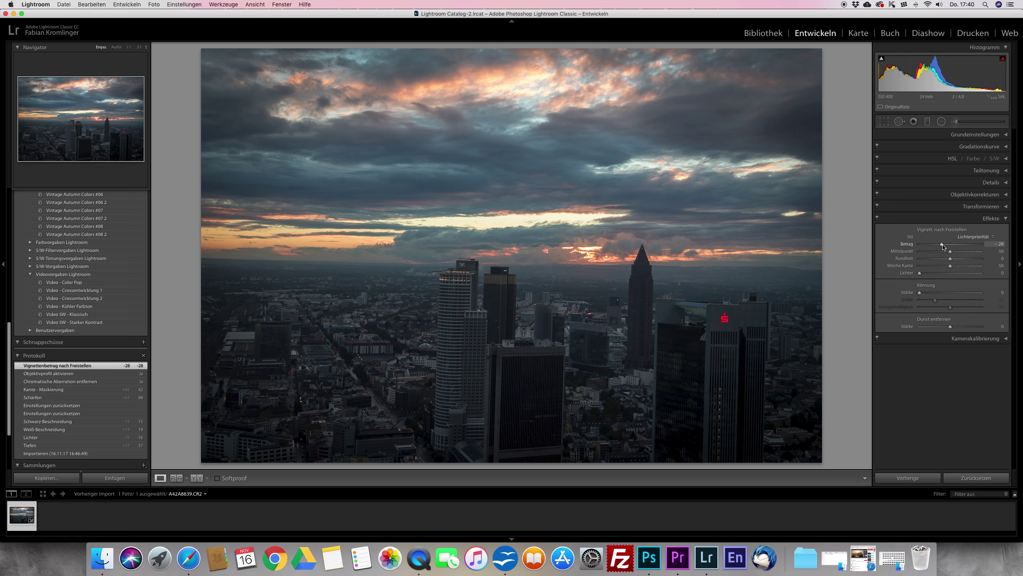
left_click(1006, 219)
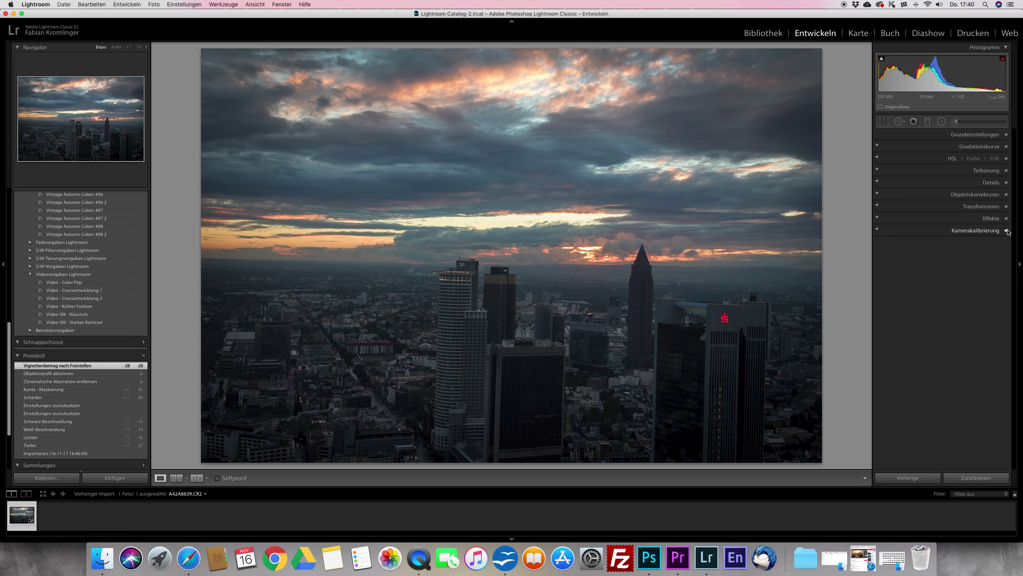
Apply the Camera Landscape calibration profile for richer sunset colours.
left_click(1006, 230)
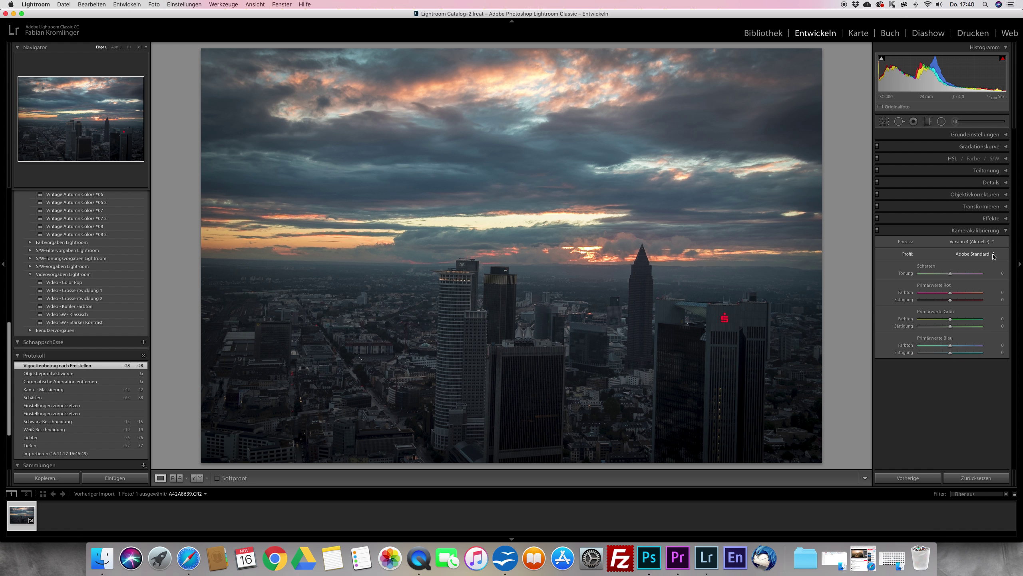
left_click(994, 254)
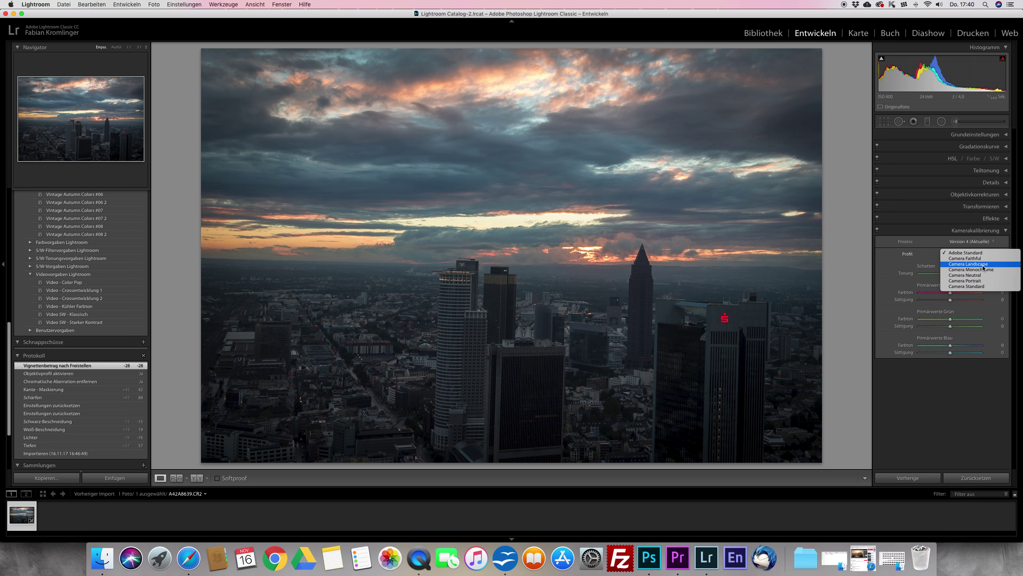
left_click(983, 265)
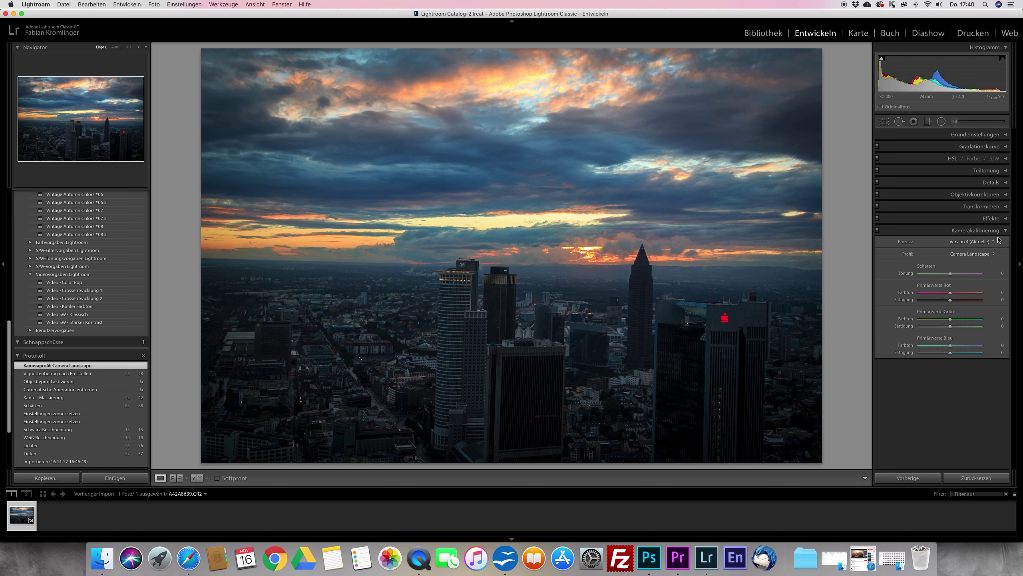
left_click(1007, 184)
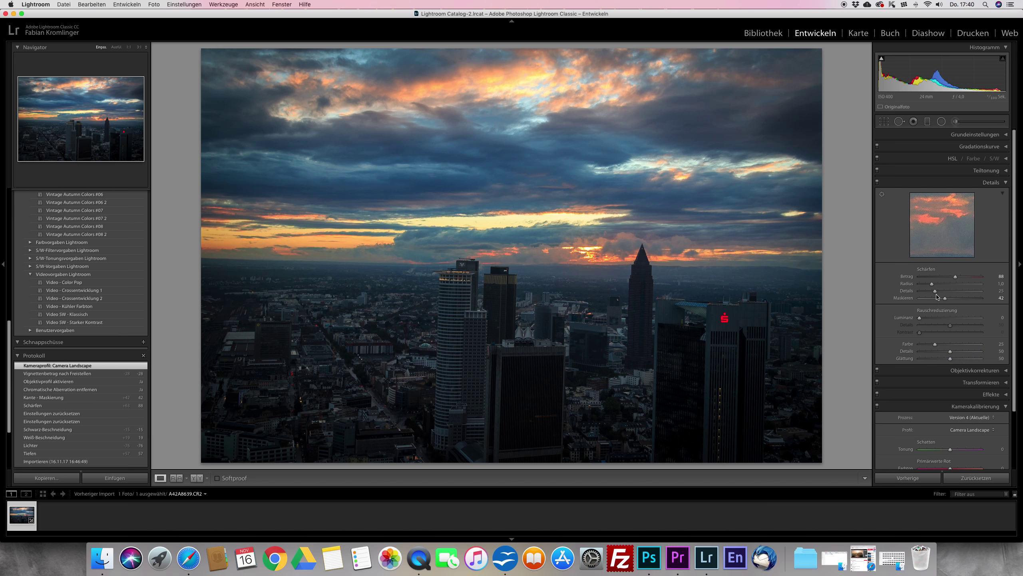
Lower the sharpening detail and raise the tone curve's Lights region to +31.
left_click(936, 291)
left_click_drag(935, 291, 927, 291)
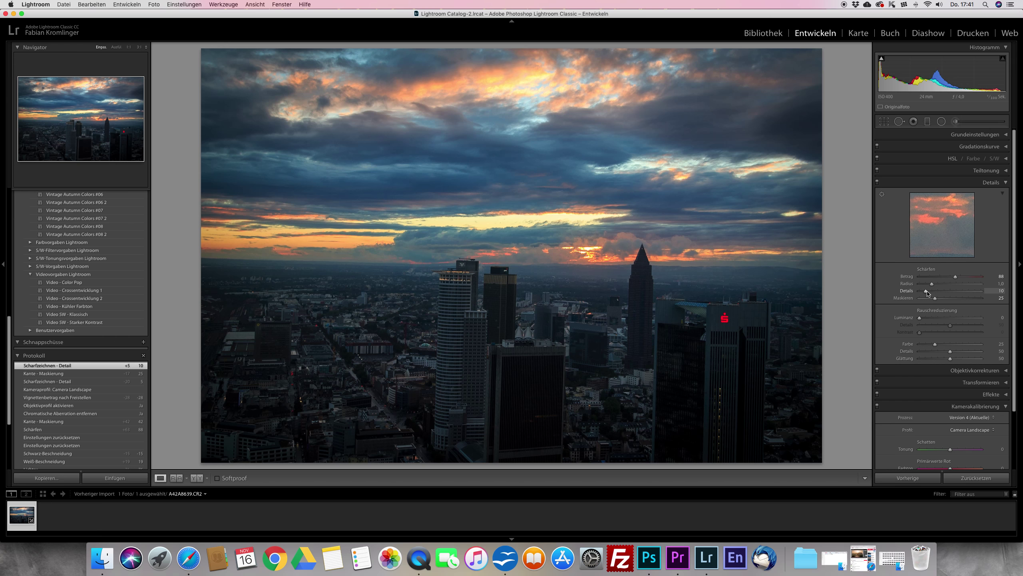
left_click(1006, 183)
left_click(1006, 147)
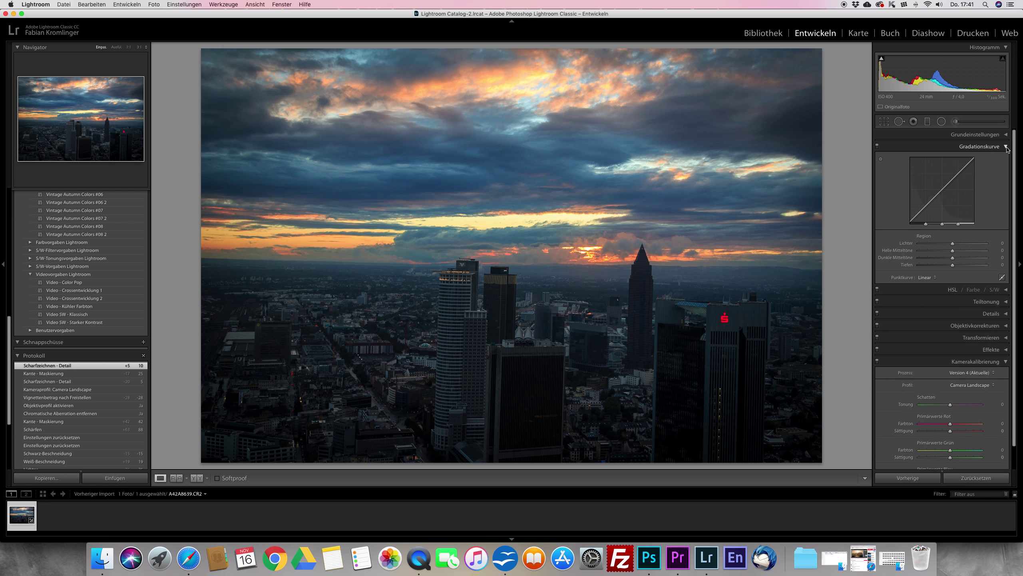
left_click_drag(944, 195, 944, 182)
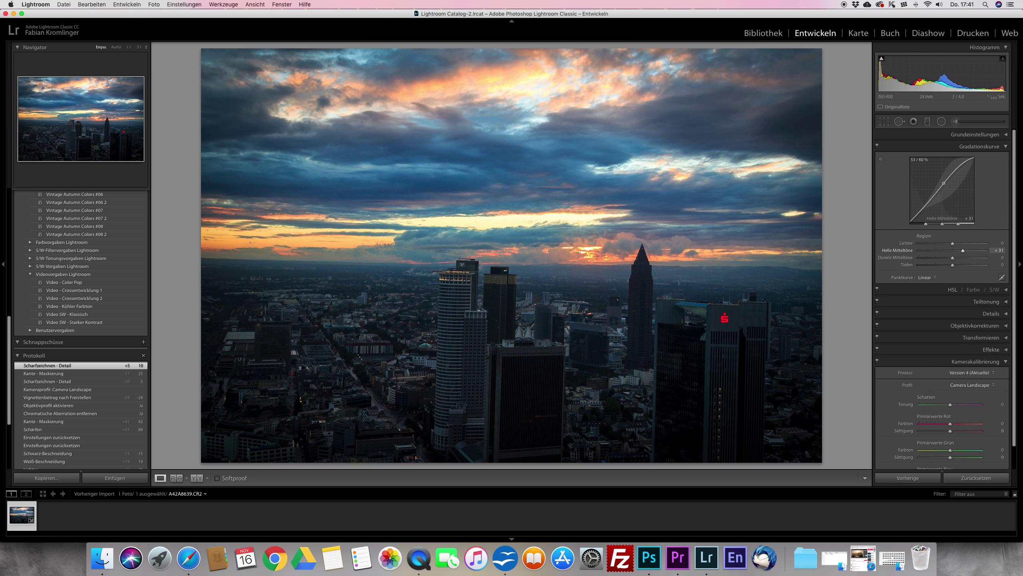
left_click(1007, 146)
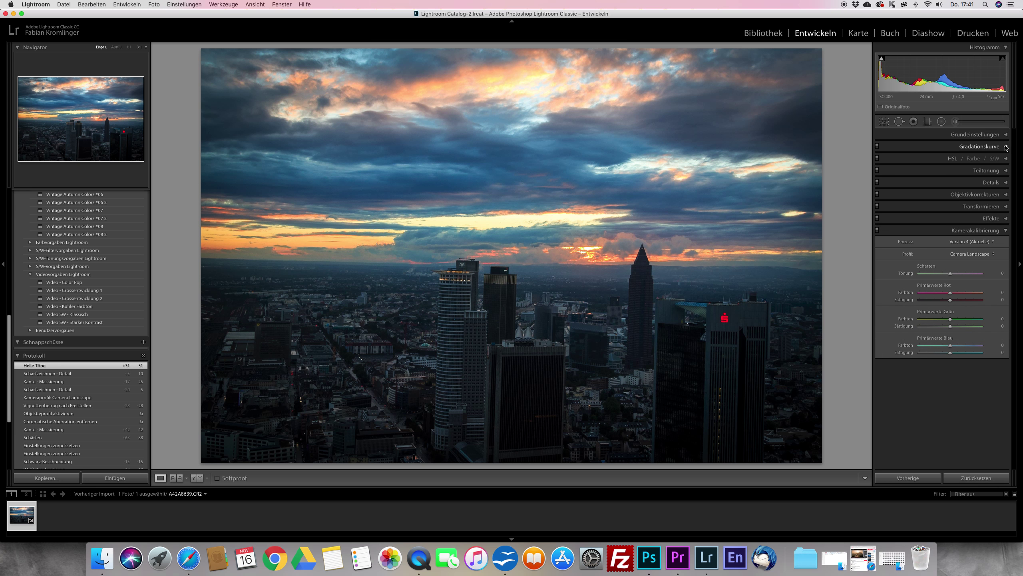
Refine the vignette to amount −23, feather 51 and highlights 31.
left_click(1006, 218)
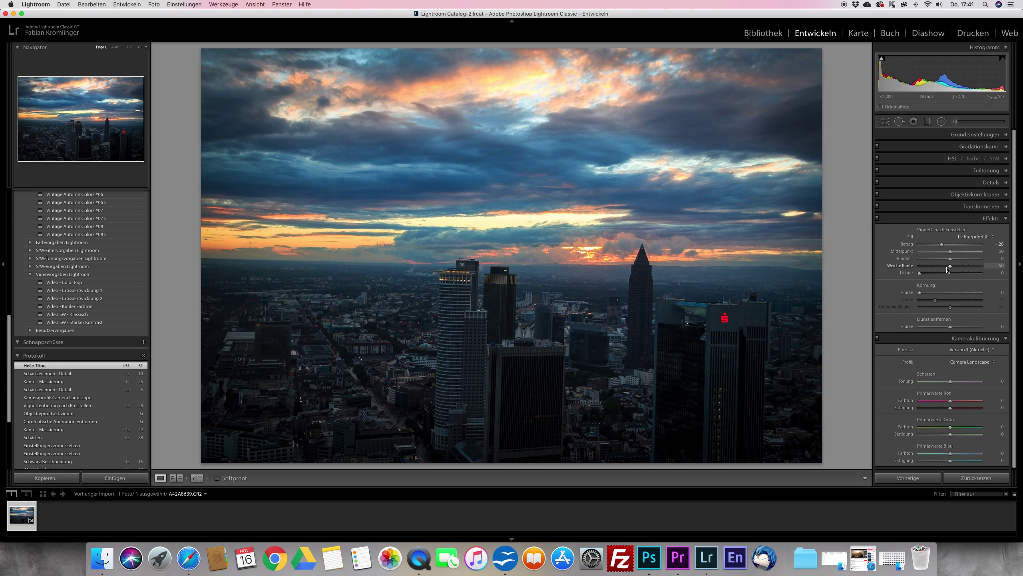
mouse_move(951, 267)
left_mouse_down()
mouse_move(912, 267)
mouse_move(997, 272)
mouse_move(952, 268)
left_mouse_up()
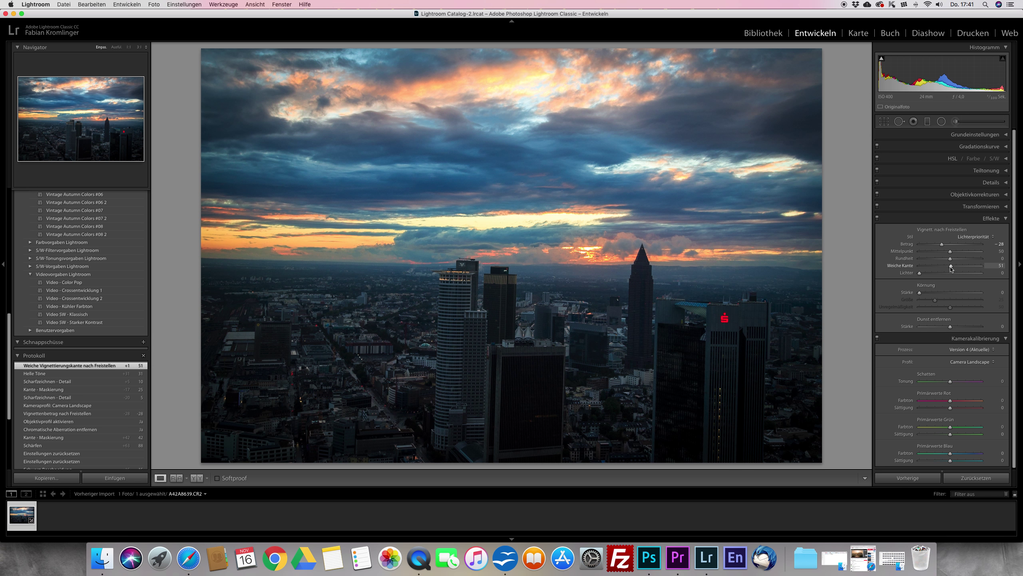
mouse_move(920, 274)
left_mouse_down()
mouse_move(938, 275)
mouse_move(941, 243)
left_mouse_up()
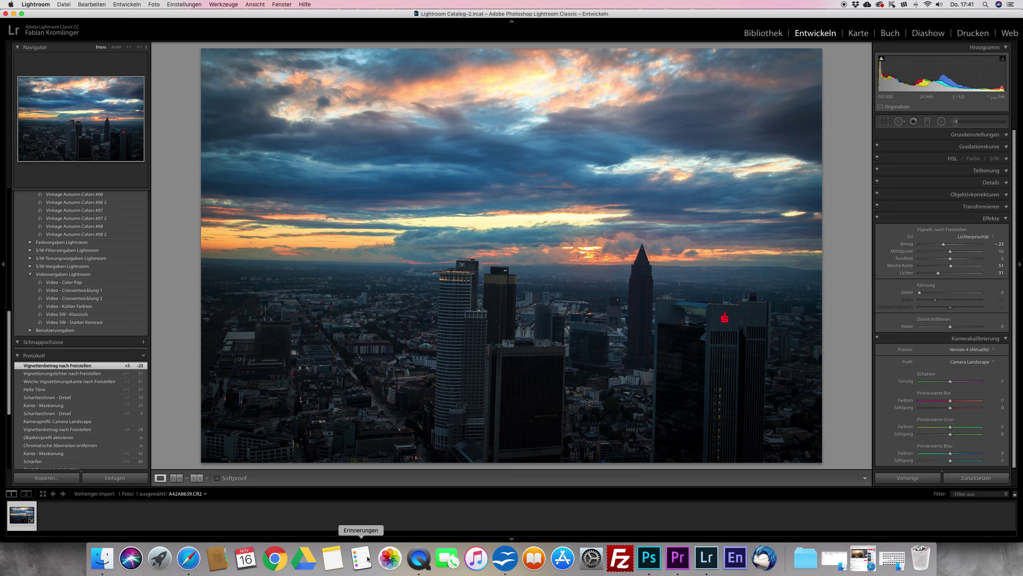
Show the before/after side-by-side view of the skyline photo.
left_click(195, 481)
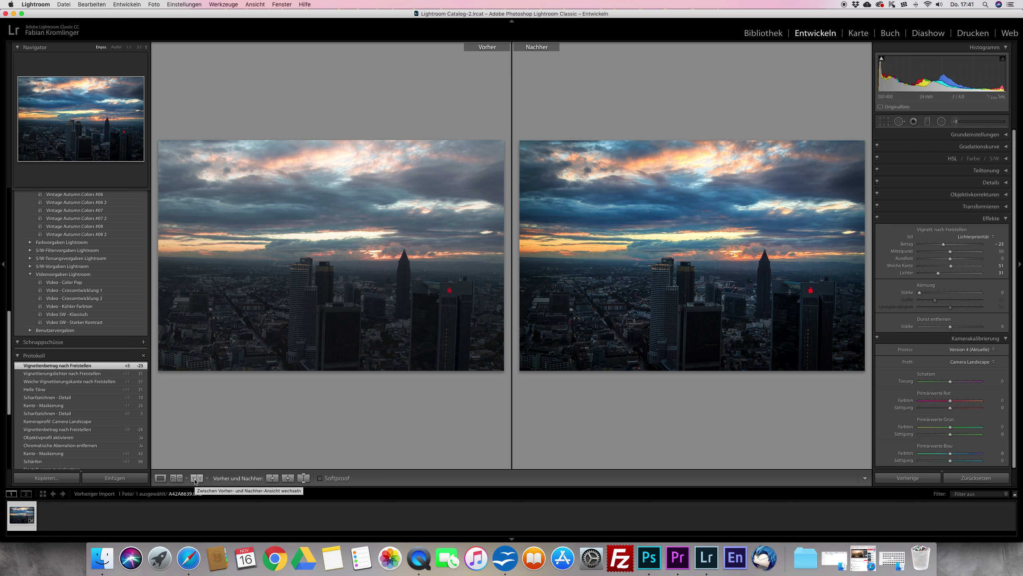